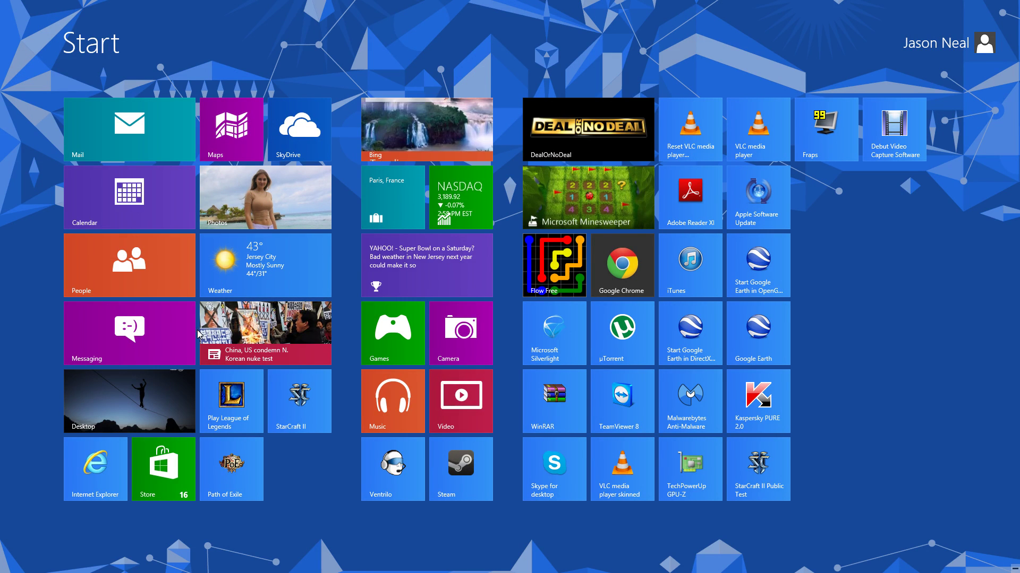
Switch to the Desktop and bring Chrome's HP dv7-6135dx driver downloads page forward
left_click(149, 397)
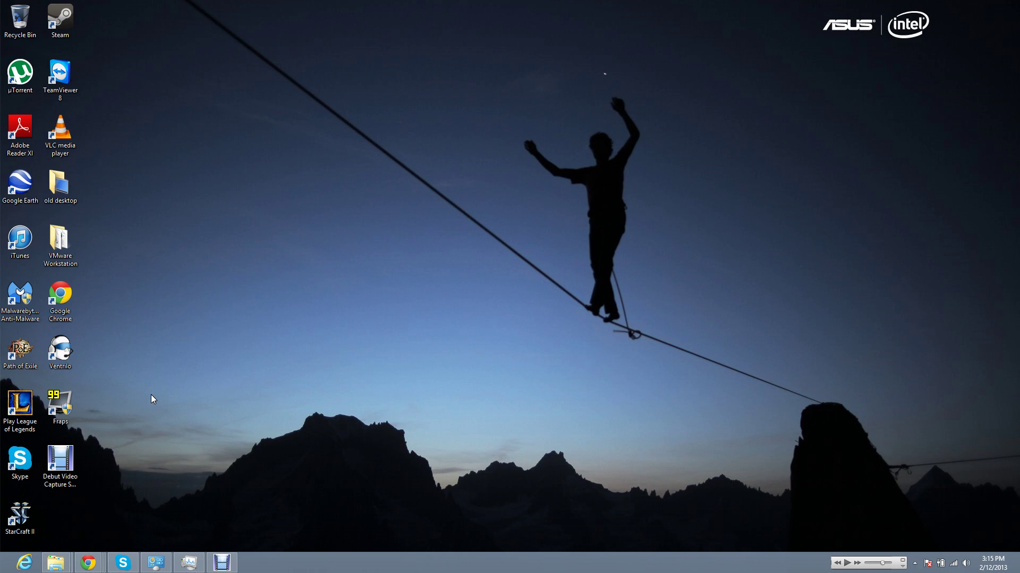
Select Microsoft Windows 7 (64-bit) on the HP drivers page and scroll to the driver categories
mouse_move(87, 566)
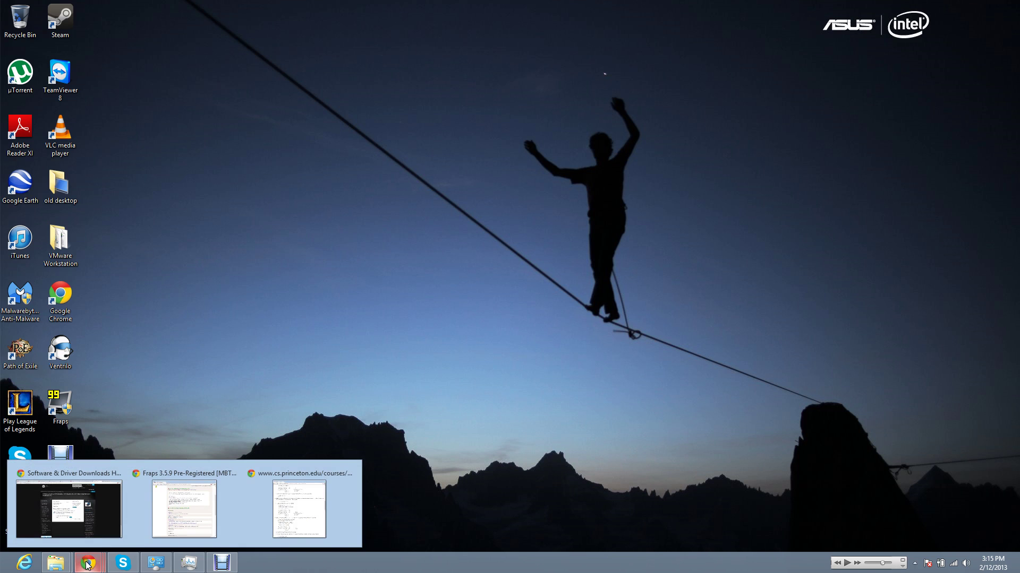
left_click(96, 521)
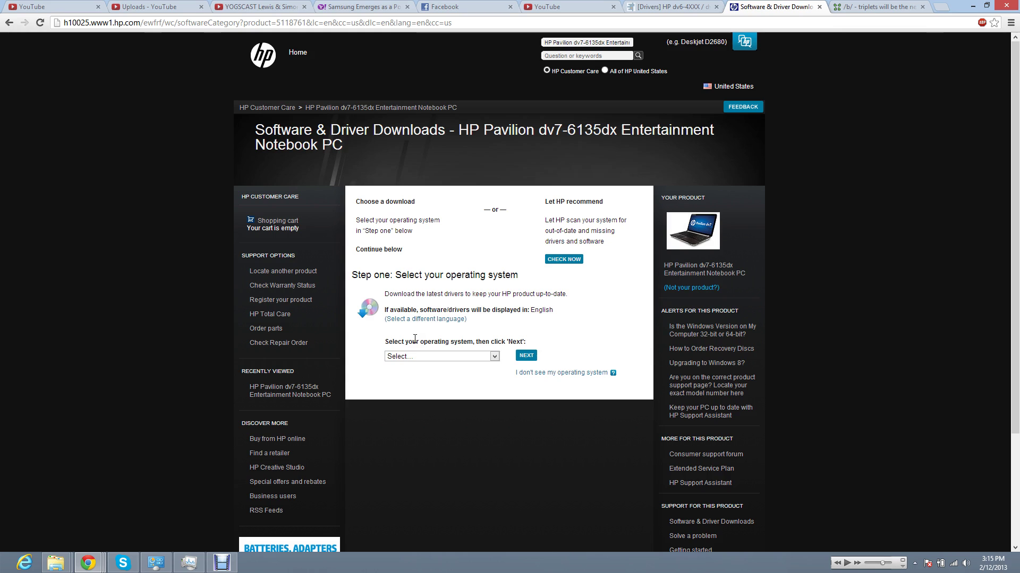
left_click(462, 356)
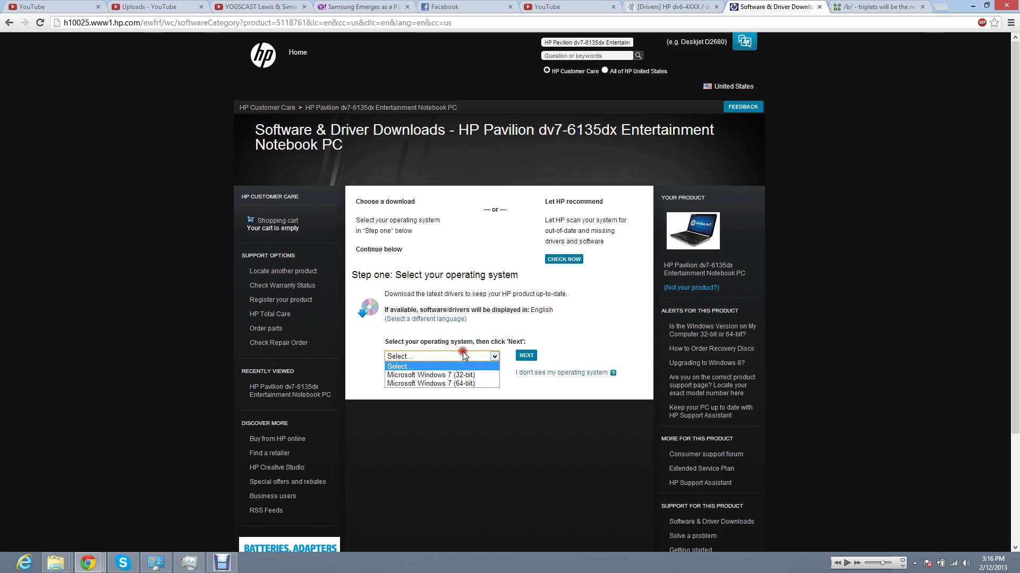
left_click(427, 383)
left_click(521, 357)
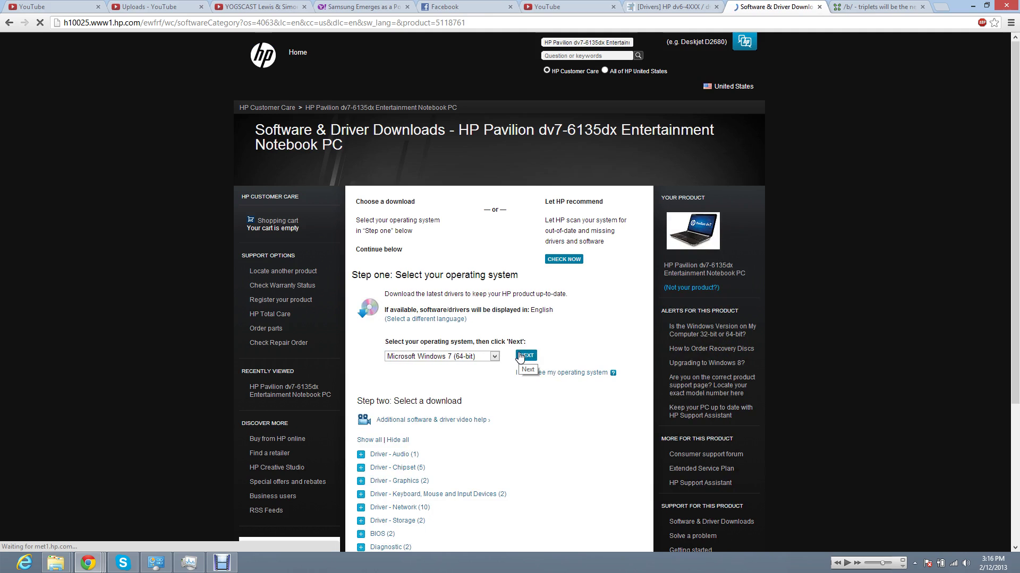
scroll(520, 357, "down", 1)
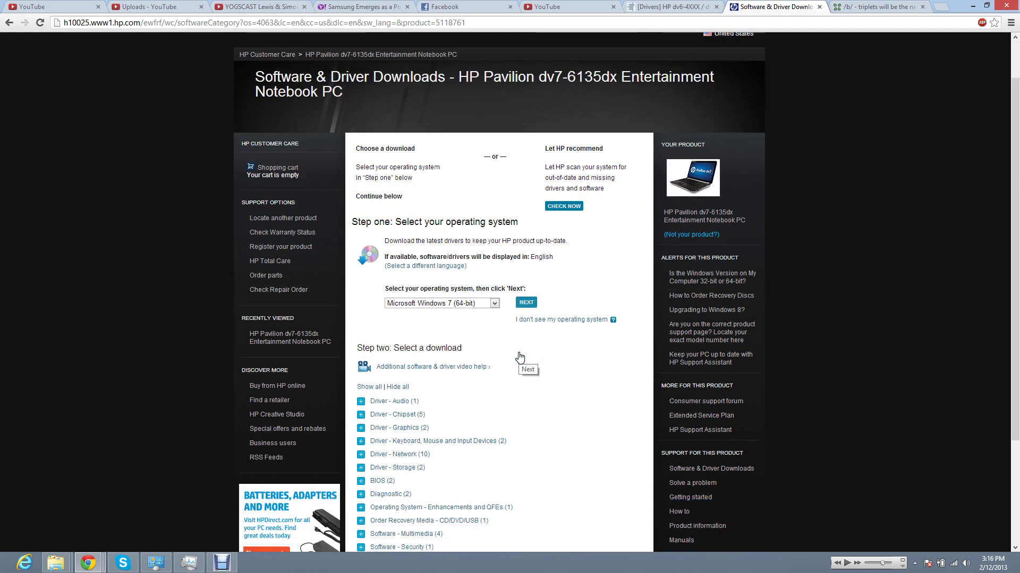
scroll(519, 357, "down", 3)
Expand Driver - Graphics and review the AMD driver details (sp55092.exe, 338.98M)
left_click(394, 282)
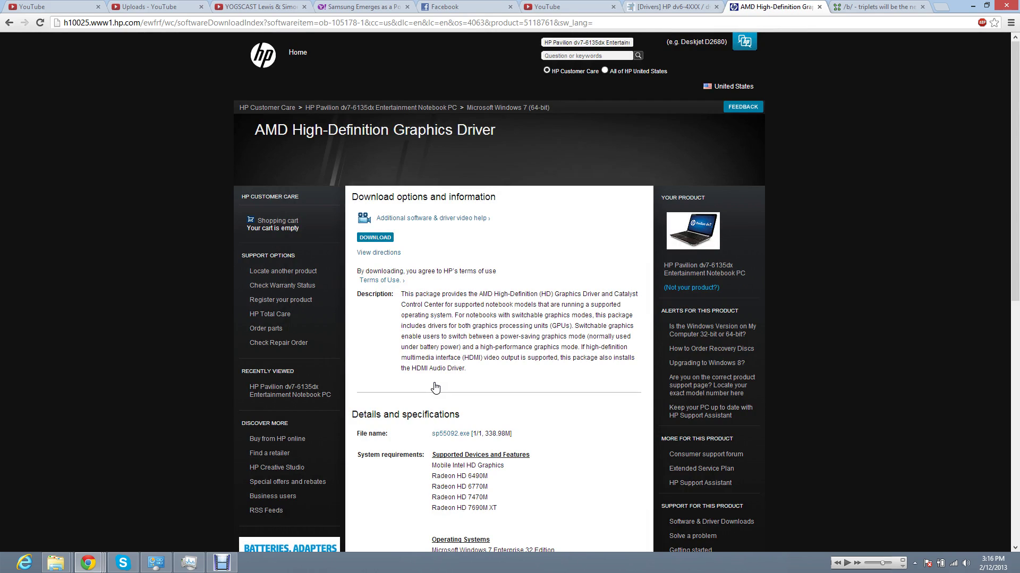
scroll(434, 387, "down", 6)
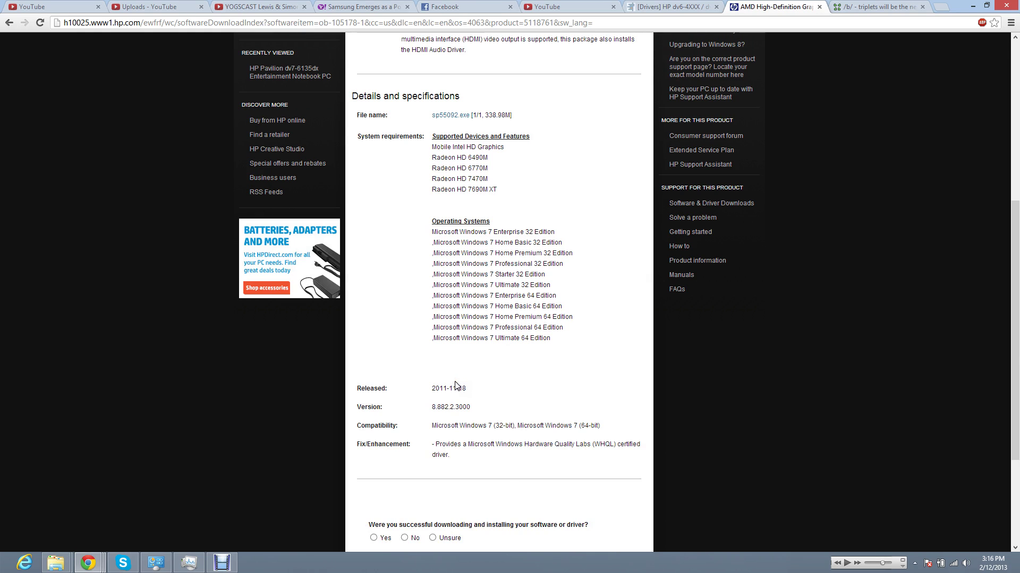
scroll(455, 386, "up", 6)
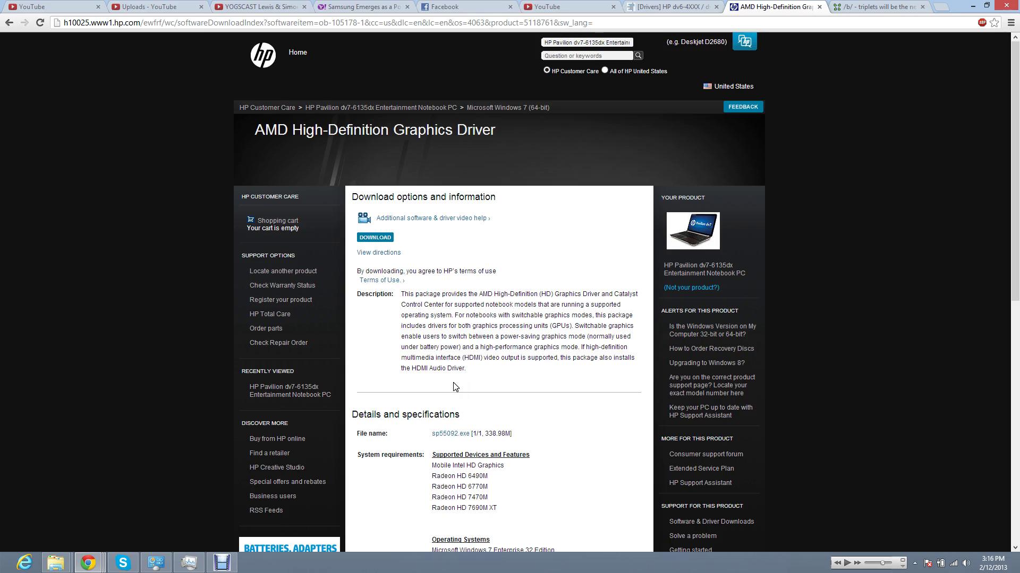
Go to Control Panel from the Debut folder window's address bar
mouse_move(142, 568)
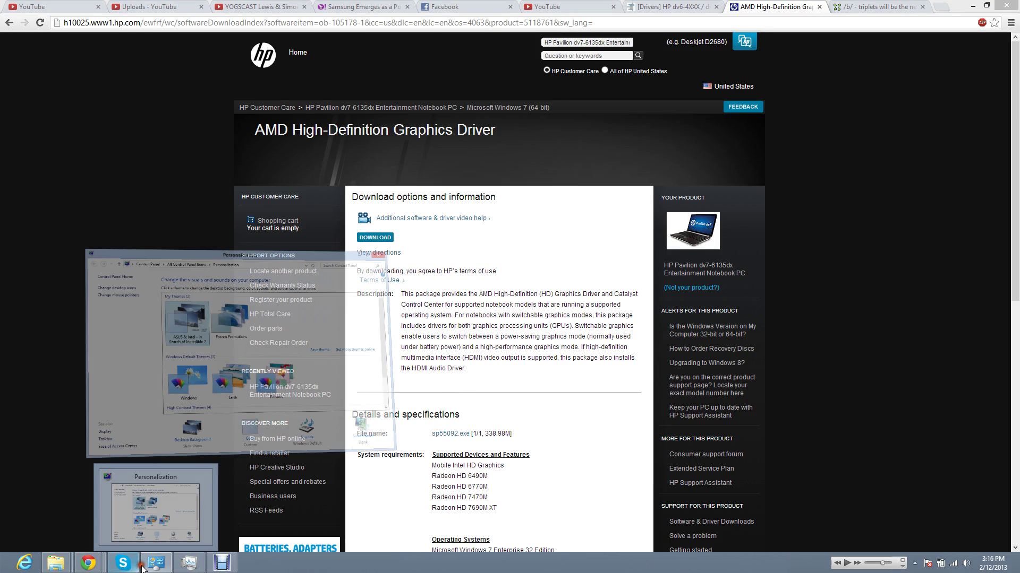
left_click(150, 568)
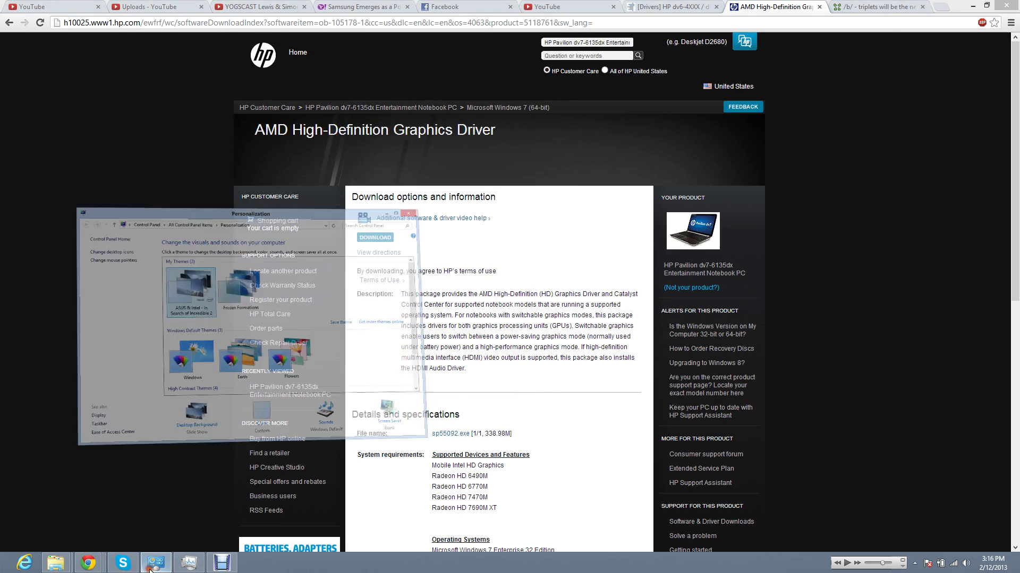
mouse_move(59, 564)
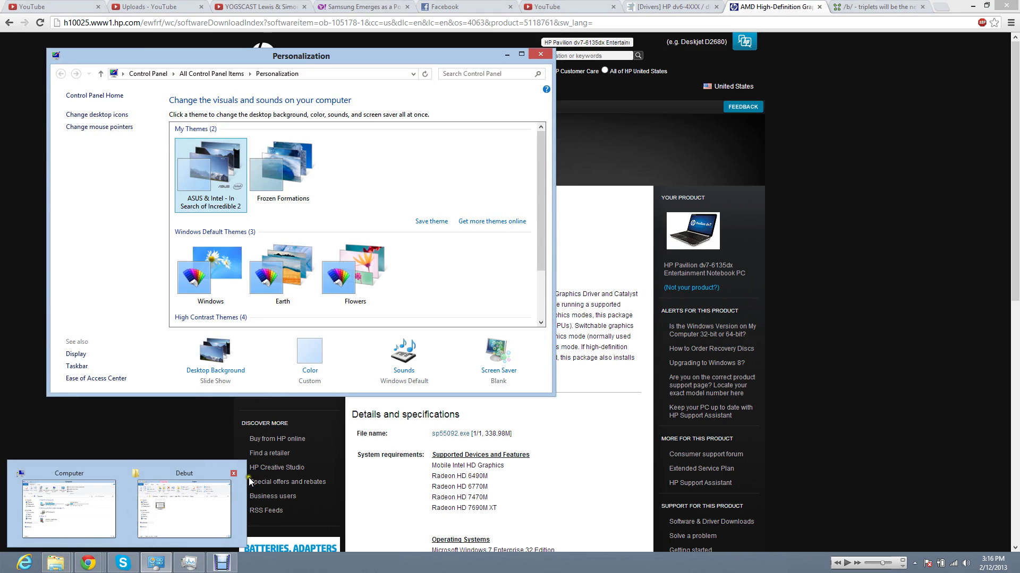
left_click(238, 488)
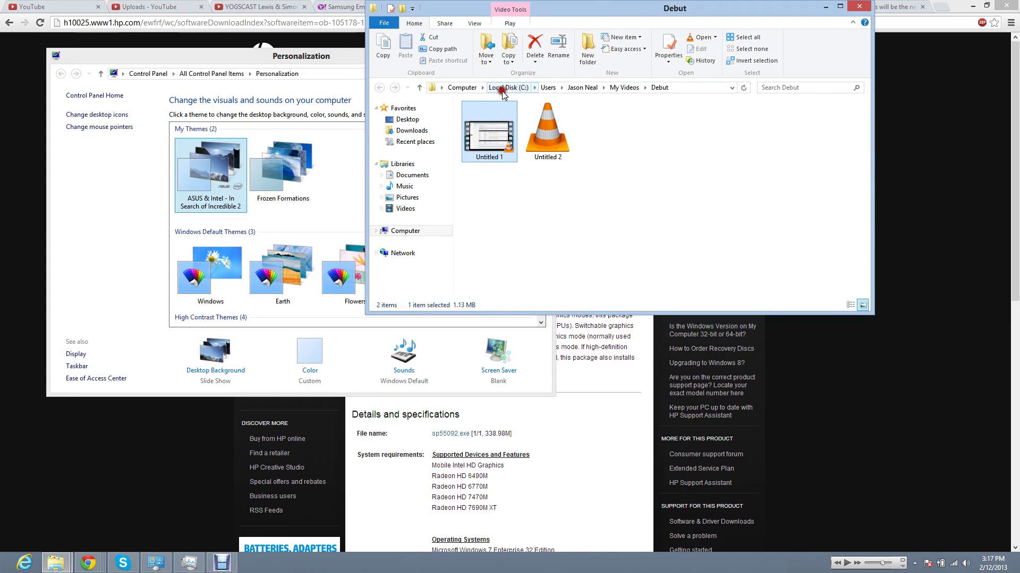
left_click(503, 88)
left_click(658, 88)
type("co")
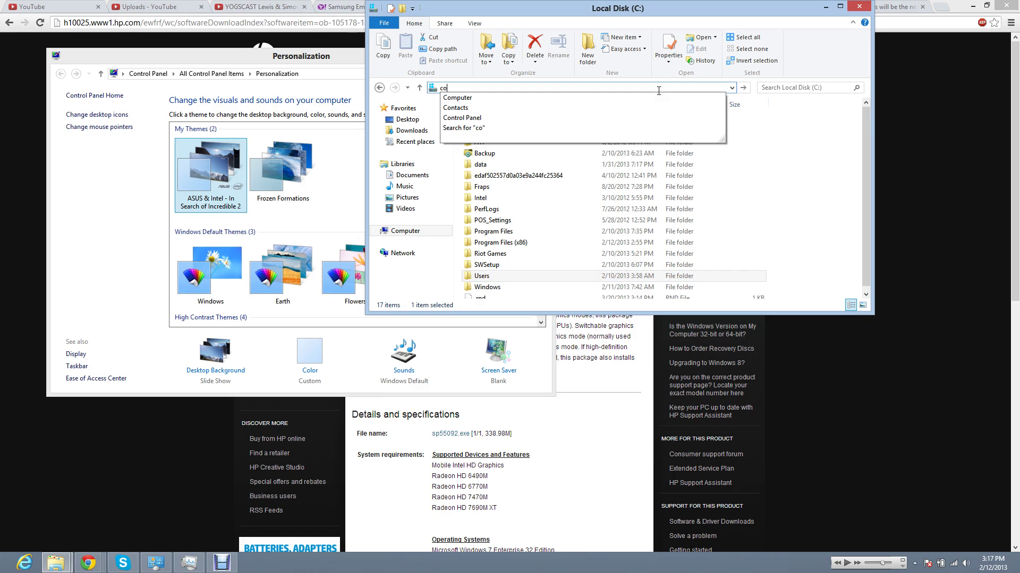
key("Down")
key("Down")
key("Down")
key("Return")
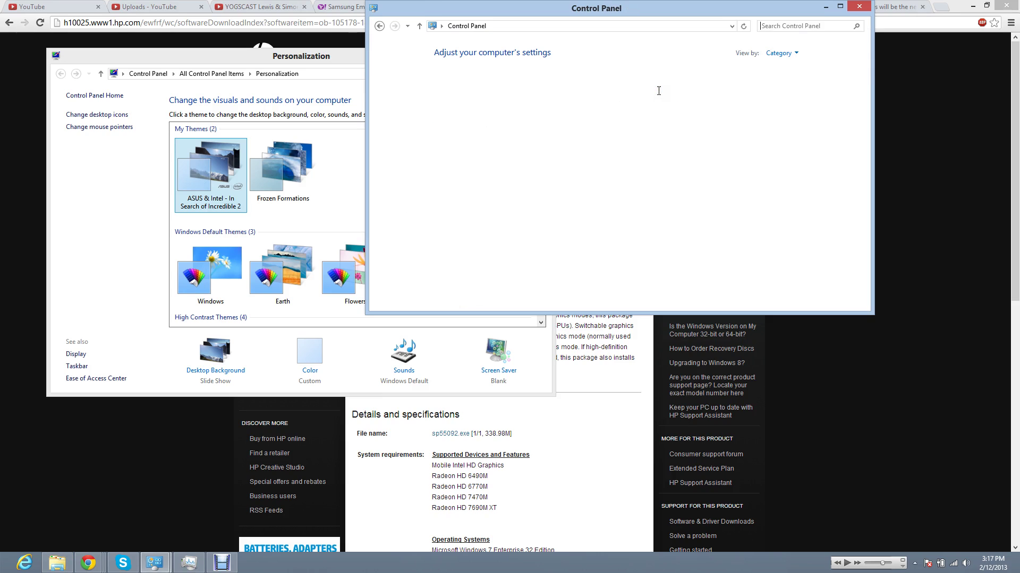
Show Control Panel items as large icons and open Device Manager
left_click(779, 53)
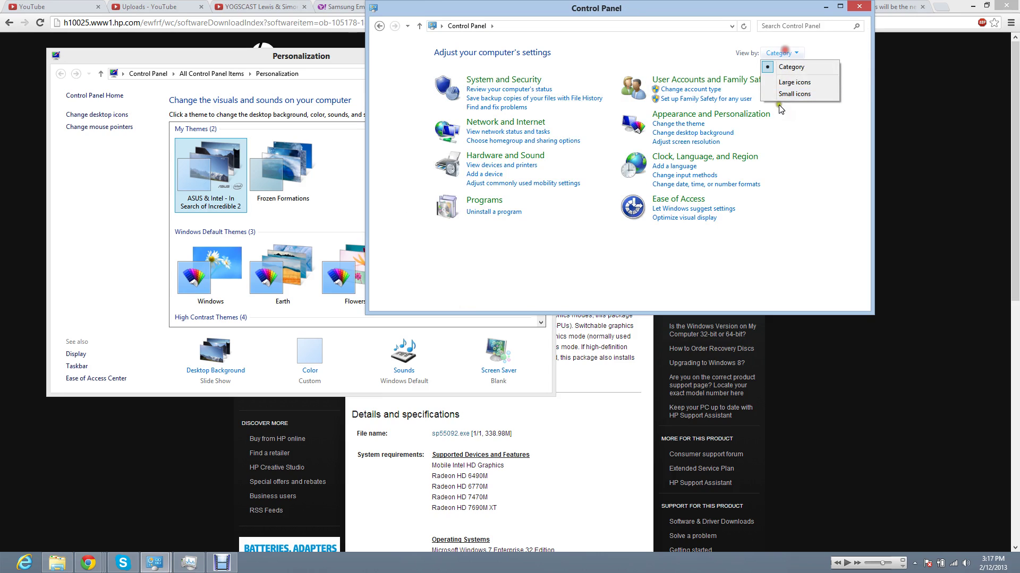
left_click(792, 81)
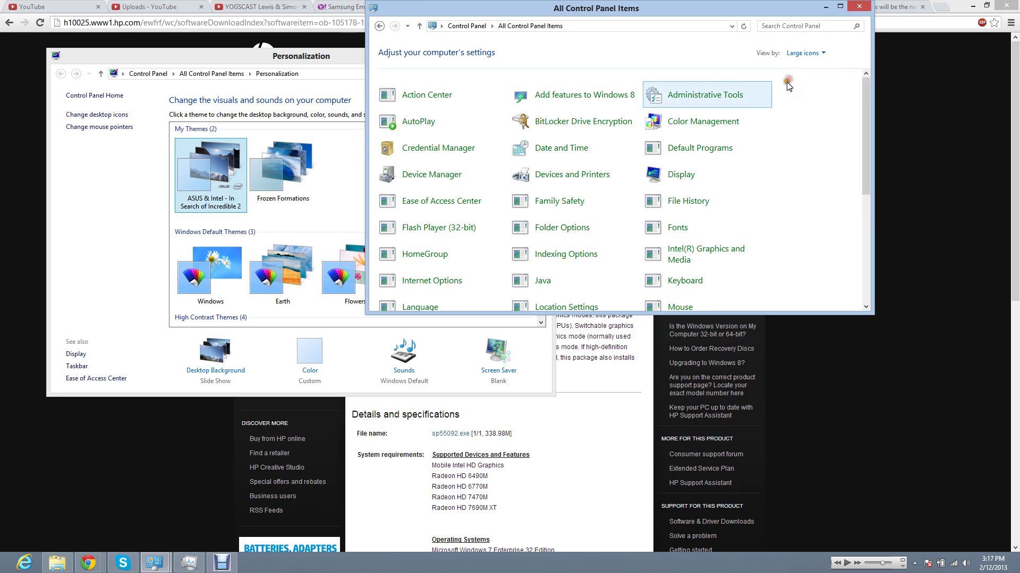
left_click(444, 180)
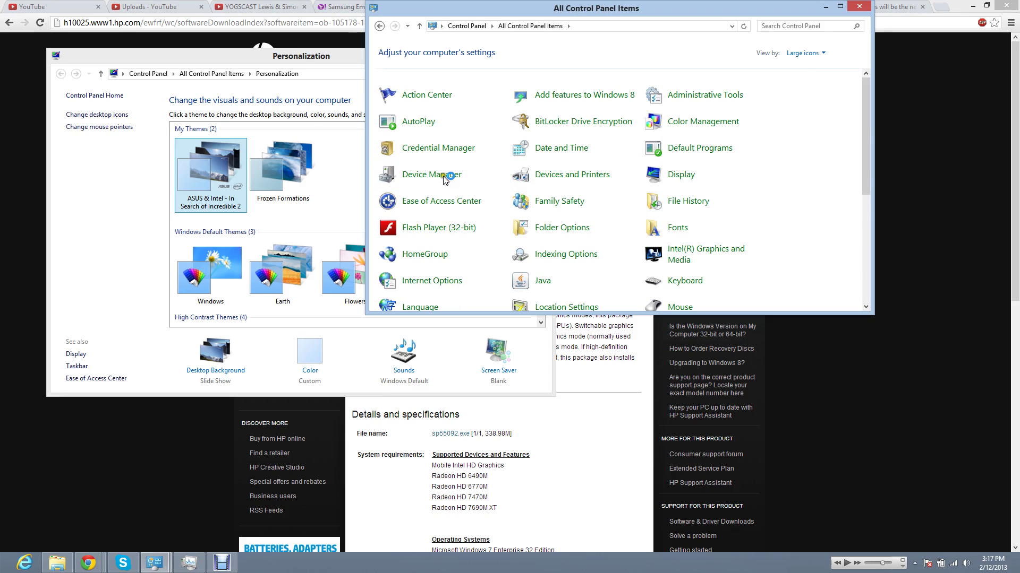
left_click_drag(333, 32, 629, 68)
Check the Radeon HD 6490M driver under Display adapters: version 9.0.0.0, dated 8/15/2012
left_click(487, 263)
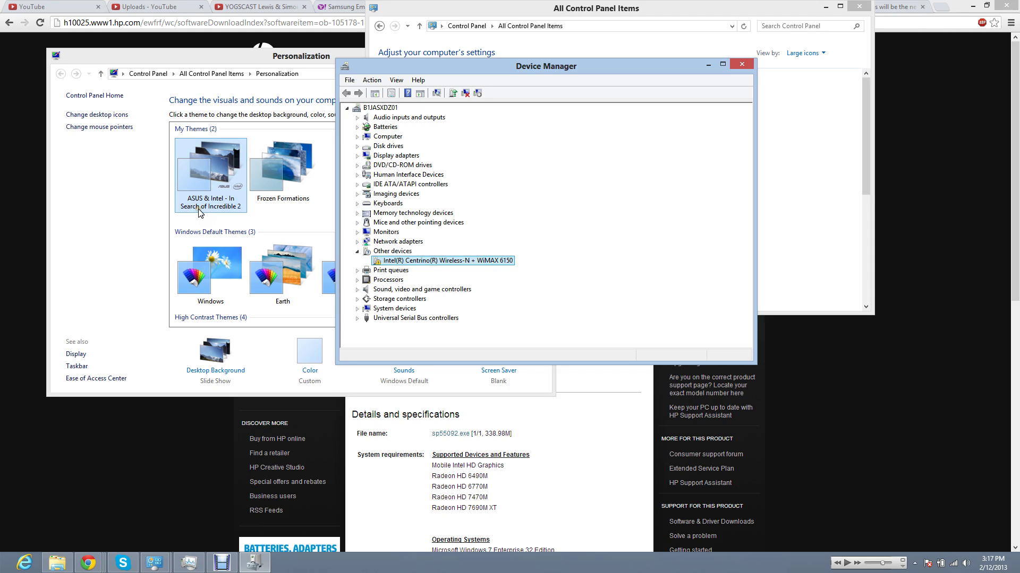
left_click(357, 157)
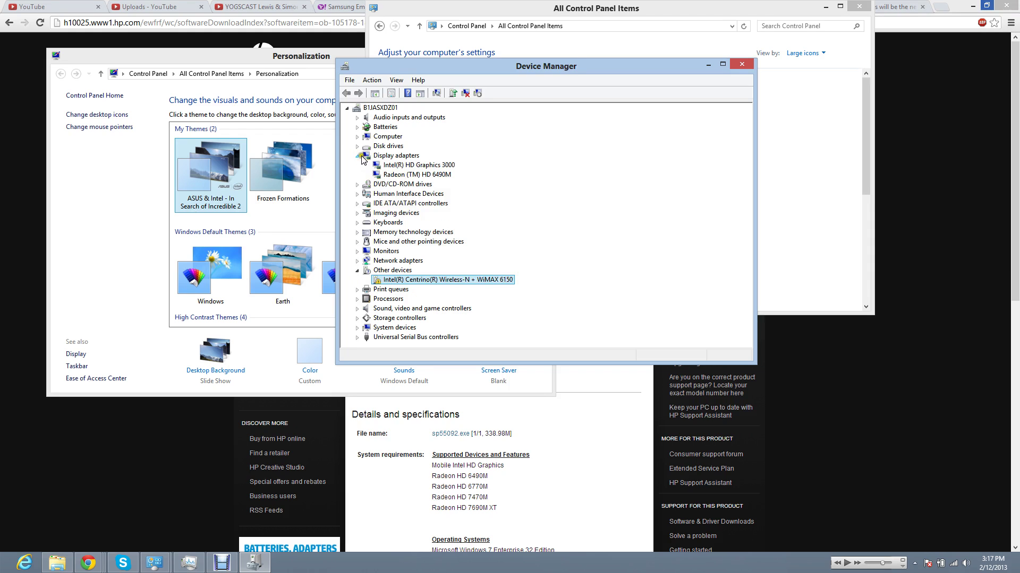
left_click(402, 174)
right_click(402, 174)
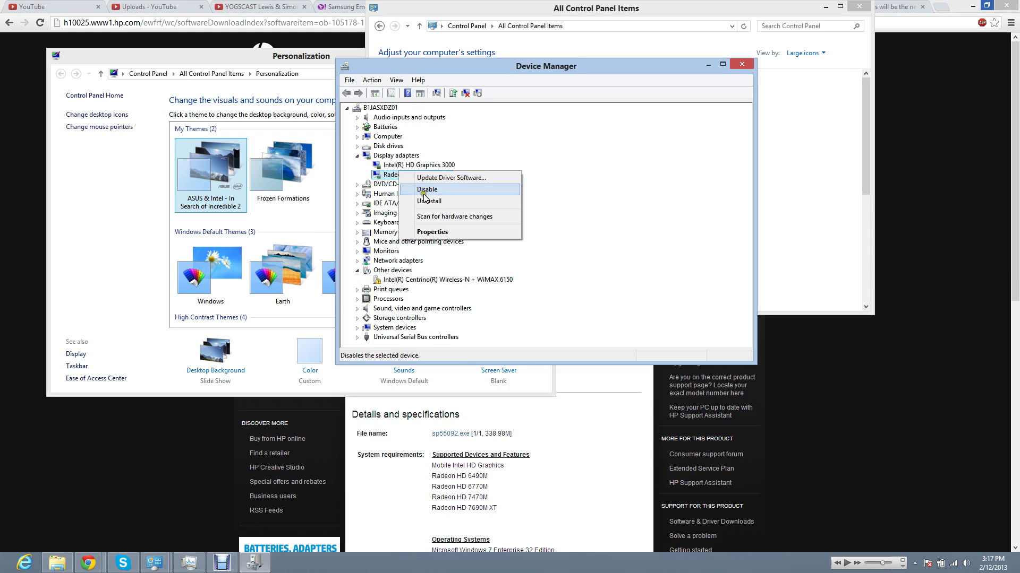
left_click(428, 233)
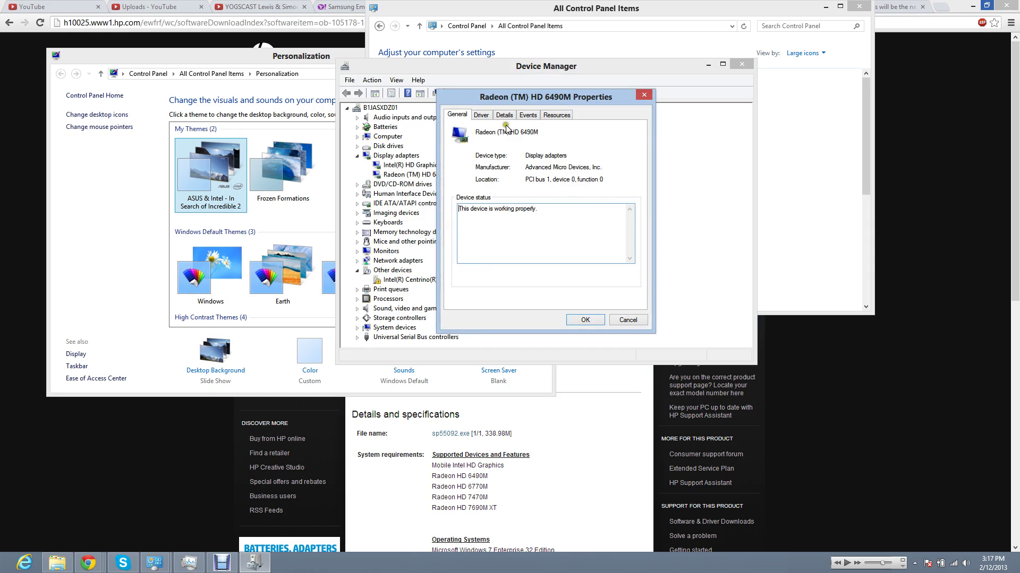
left_click(481, 116)
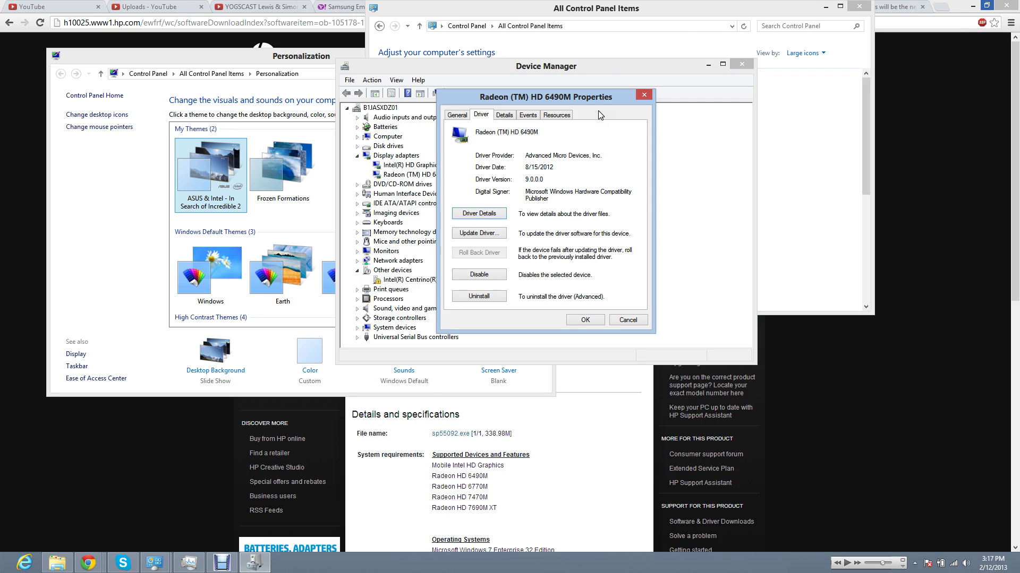
Close the Radeon properties, minimize Device Manager and bring the browser back
left_click(643, 95)
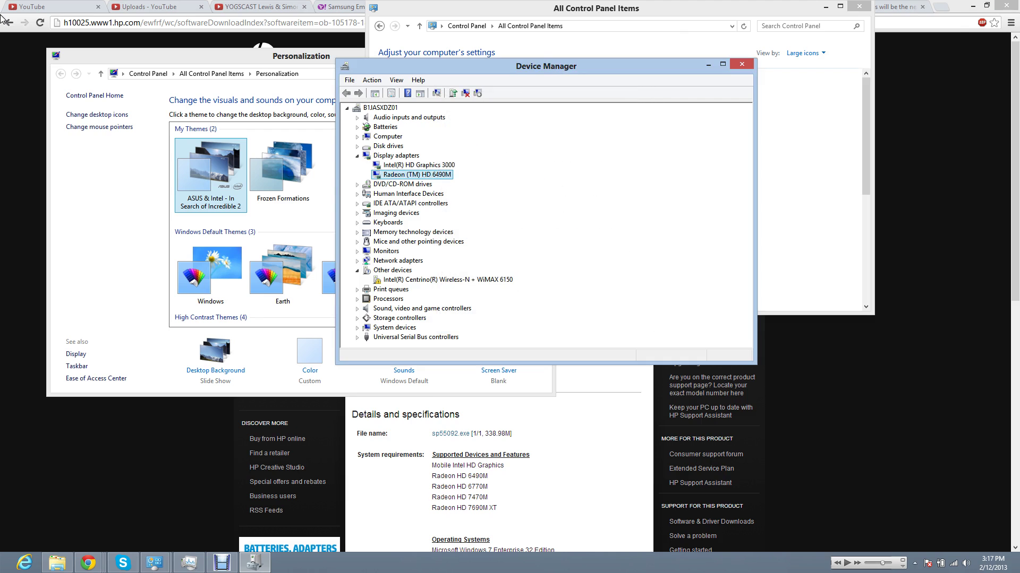
left_click(708, 64)
left_click(951, 101)
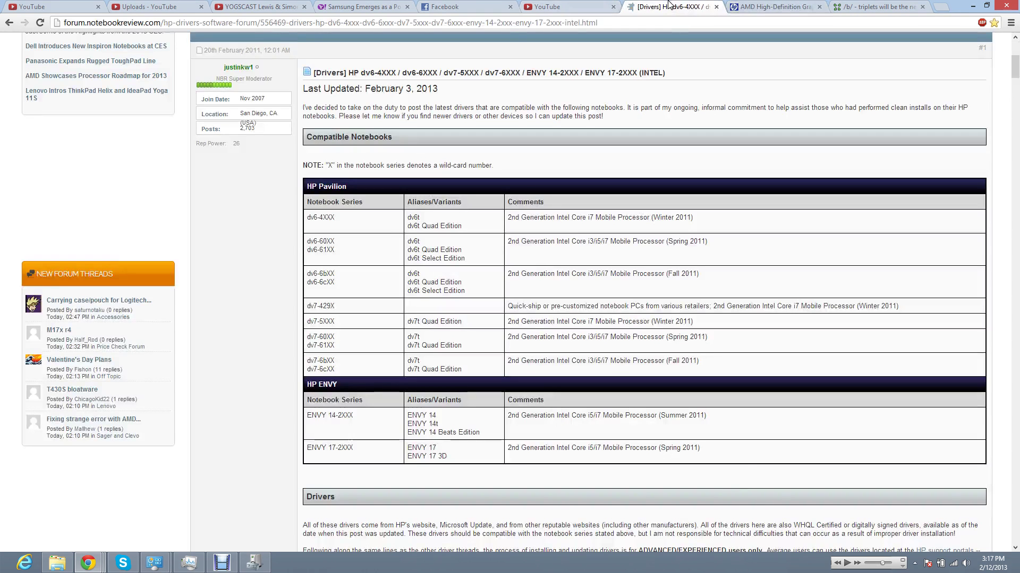
Scroll the HP dv6/dv7 forum thread down to the AMD Radeon HD Graphics section
left_click(669, 6)
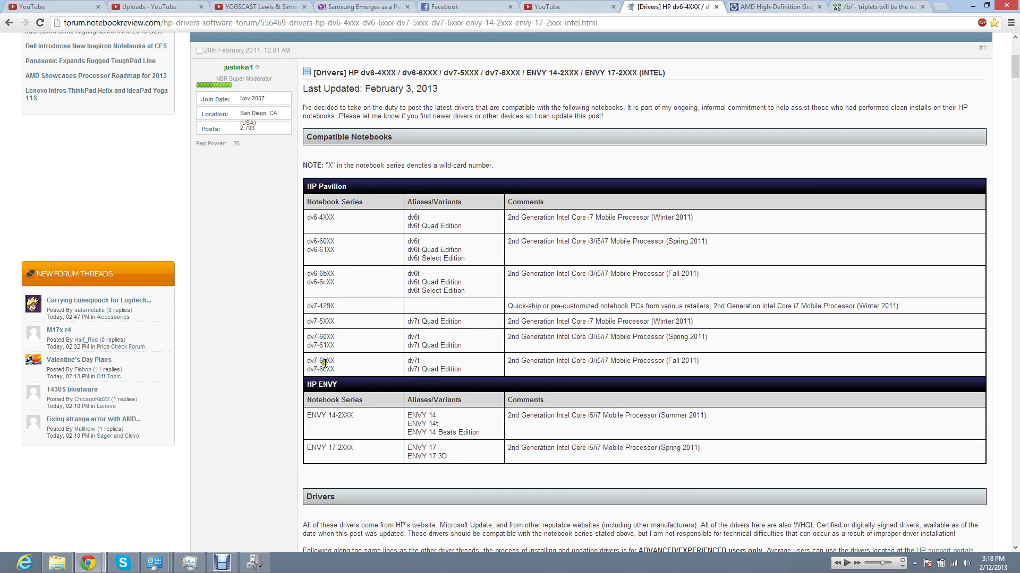
scroll(378, 418, "down", 2)
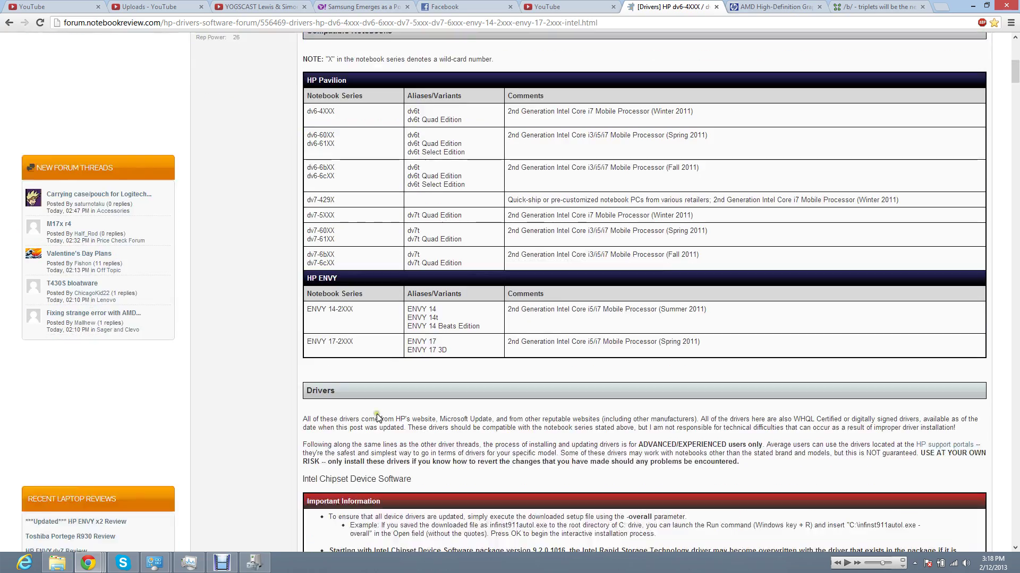
scroll(378, 418, "down", 20)
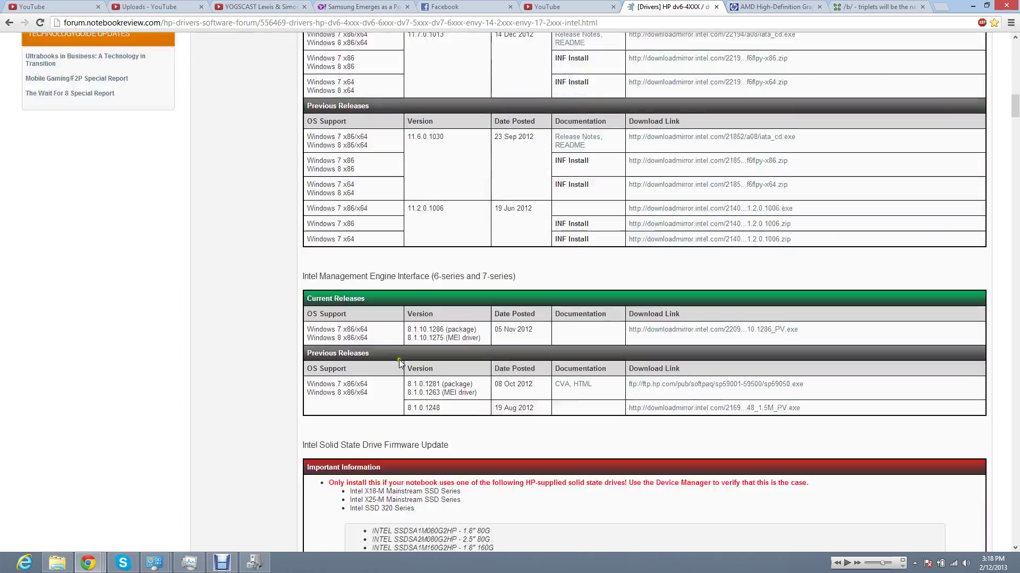
scroll(400, 359, "down", 20)
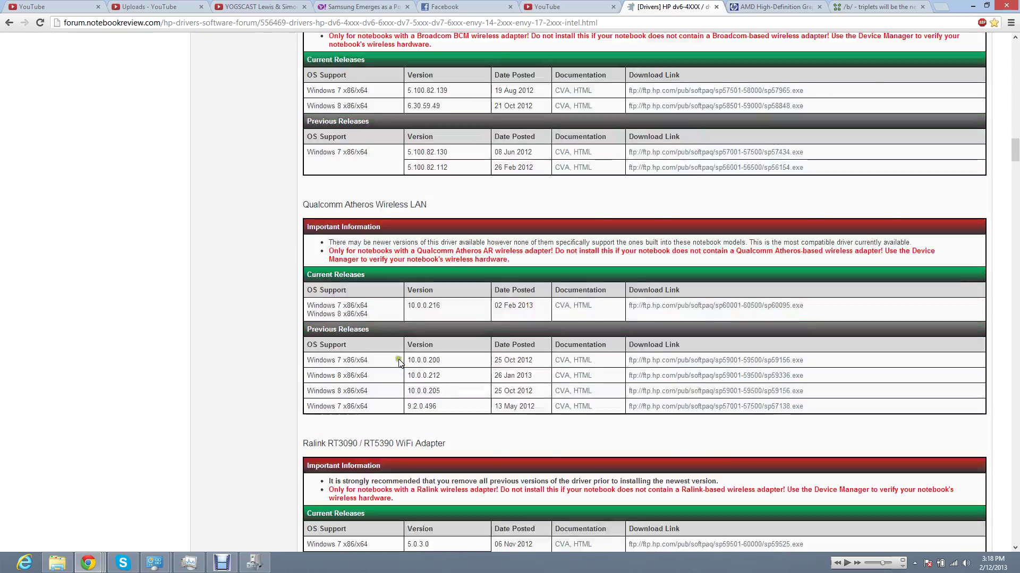
scroll(400, 362, "down", 14)
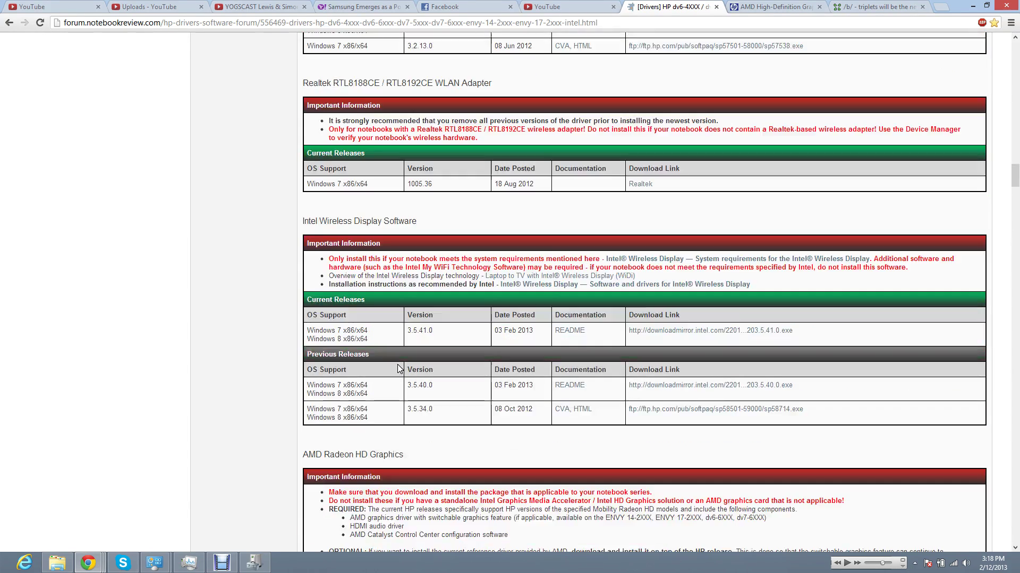
scroll(399, 368, "down", 6)
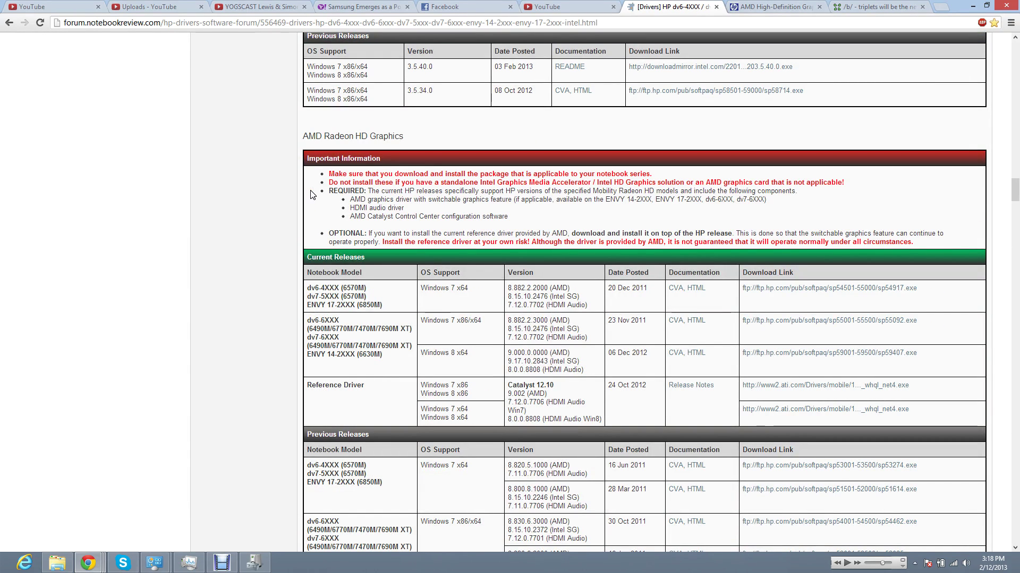
Highlight the dv6-6XXX/dv7-6XXX models, Windows 8 x64 entry and 06 Dec 2012 date
left_click(307, 196)
left_click(308, 319)
left_click_drag(307, 319, 393, 360)
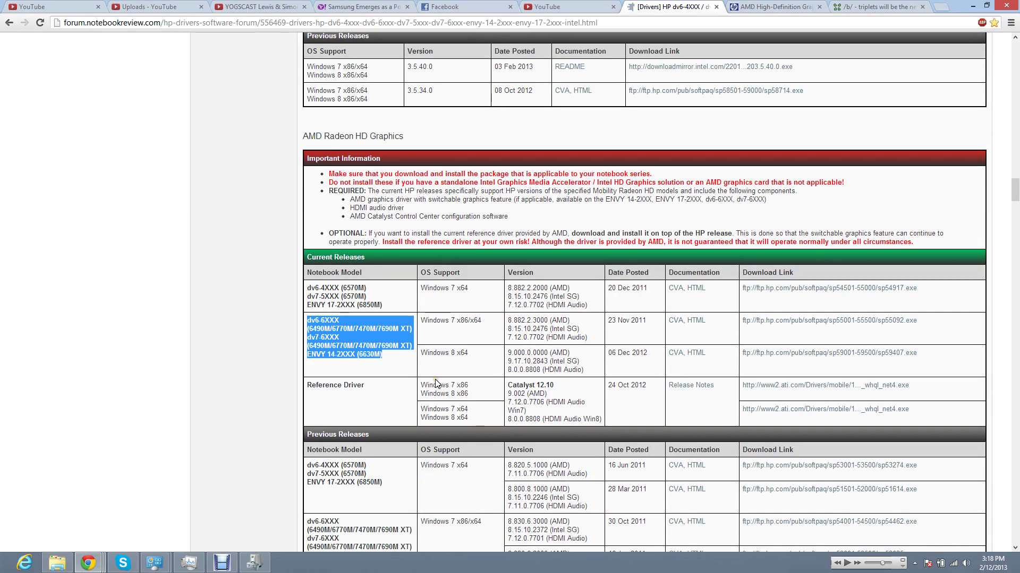
left_click_drag(446, 353, 485, 355)
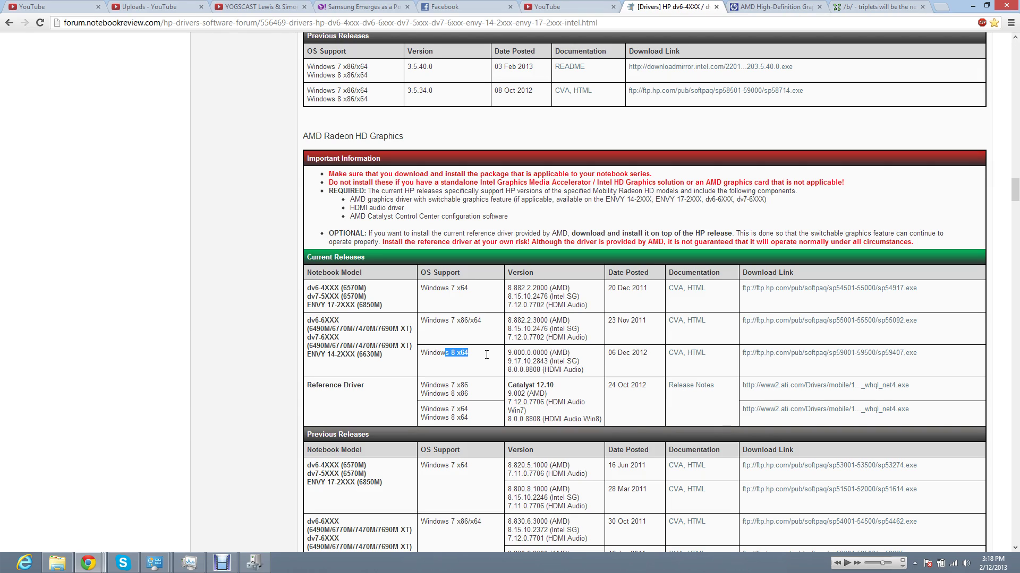
left_click(563, 351)
left_click_drag(622, 353, 646, 354)
Clear the highlight and switch to HP's AMD High-Definition Graphics Driver page
left_click(571, 366)
left_click(747, 360)
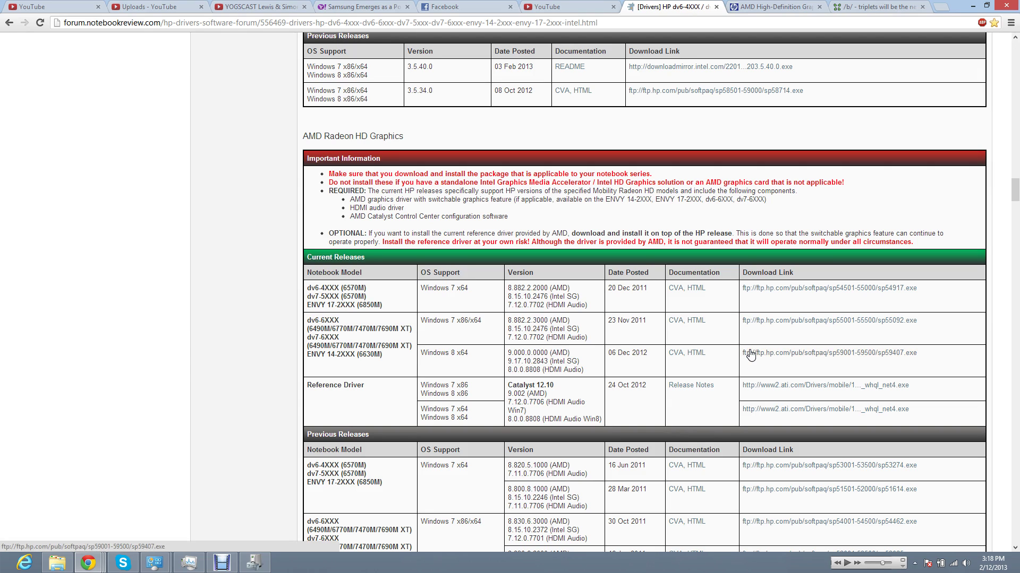
left_click(764, 6)
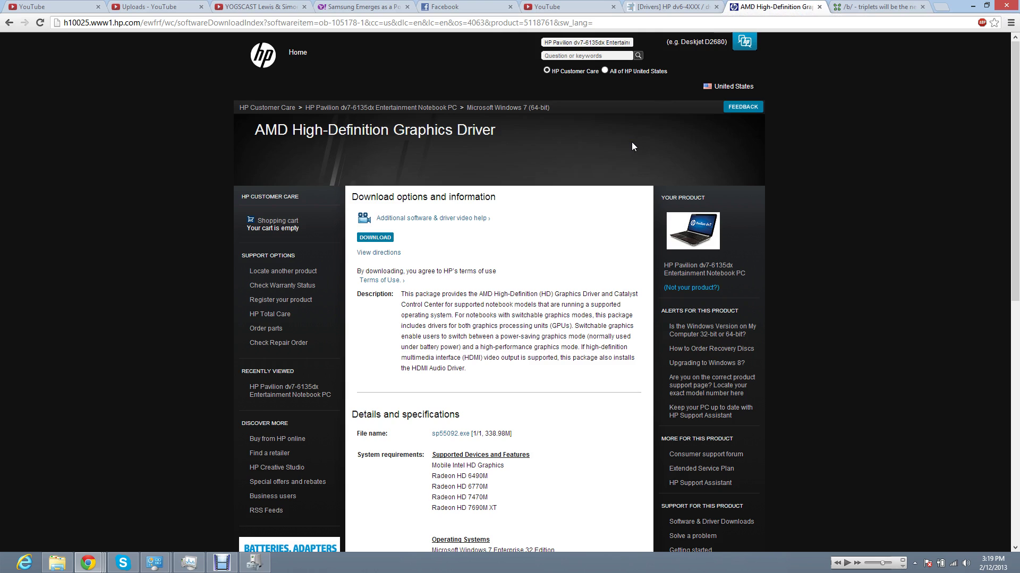
Switch back to the [Drivers] HP dv6 forum tab with the AMD Radeon HD Graphics table
left_click(682, 6)
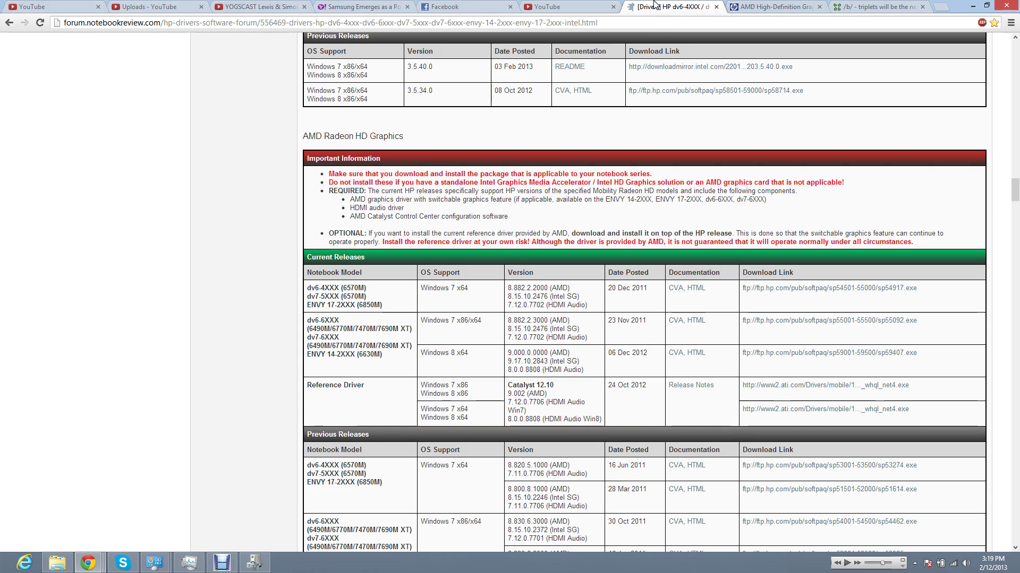
left_click(722, 394)
left_click(435, 447)
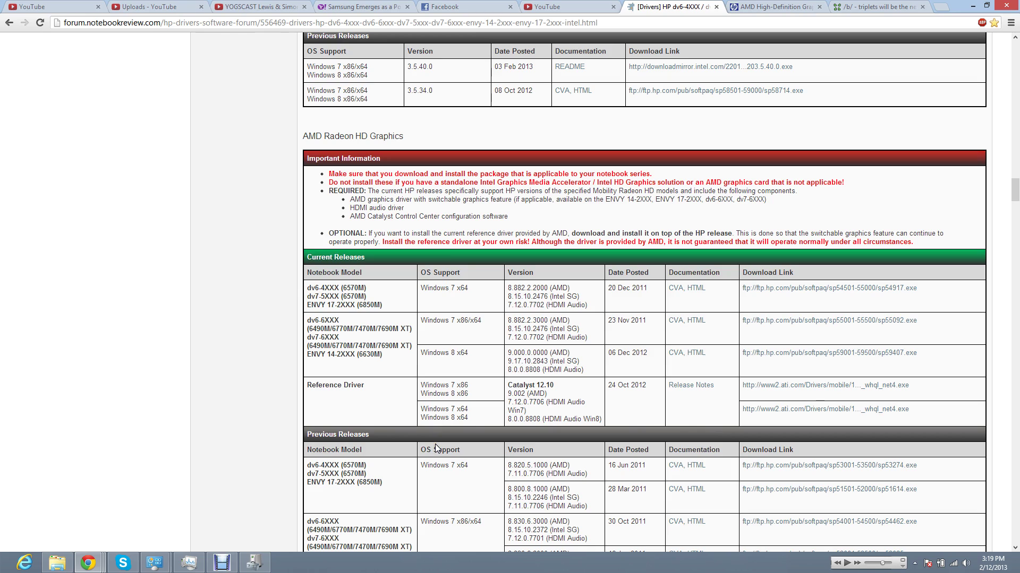